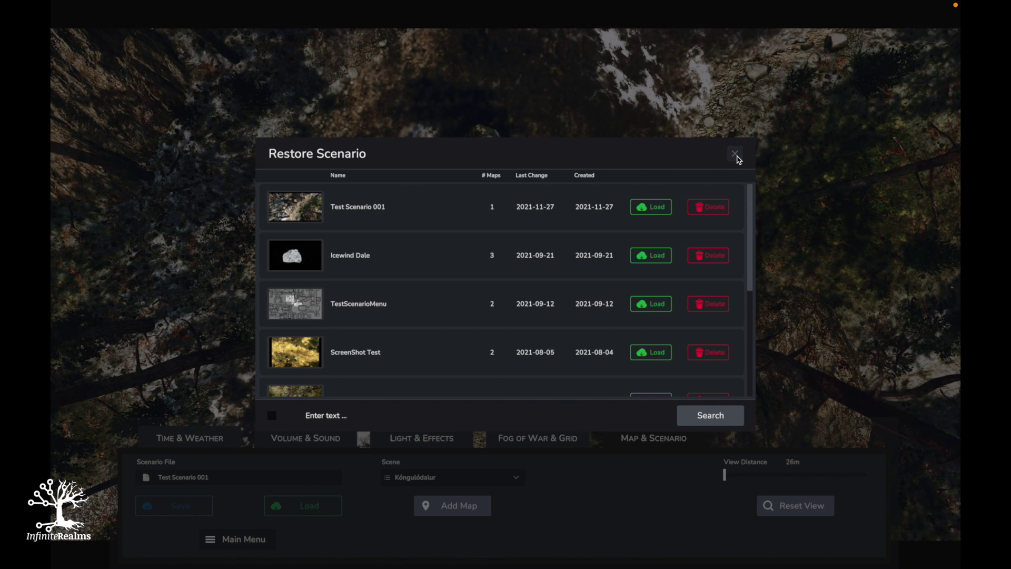
Close the saved scenario list, try a view distance of 83 m on the Kóngulódalur map, and reset the view.
left_click(735, 154)
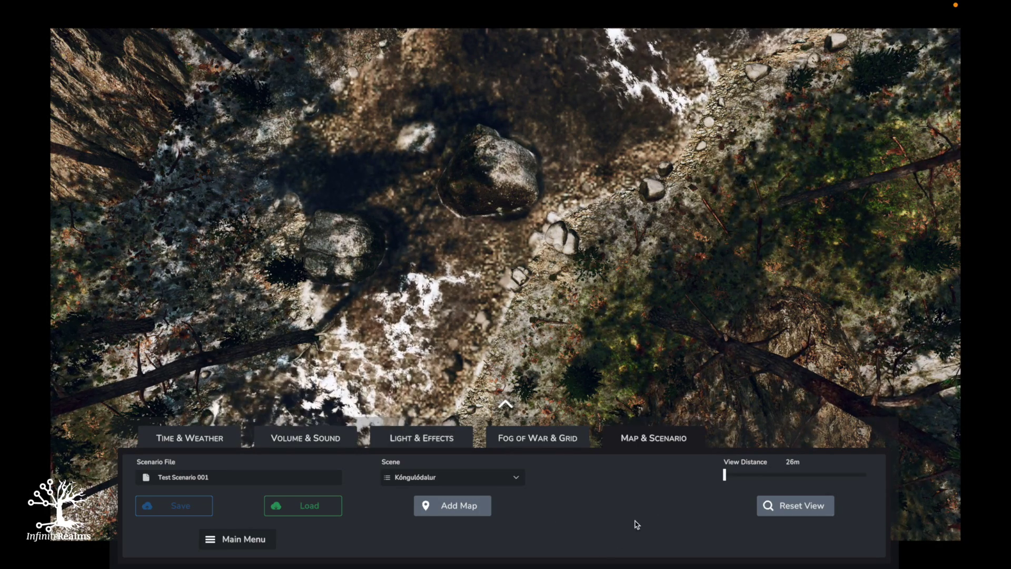
left_click_drag(724, 474, 812, 493)
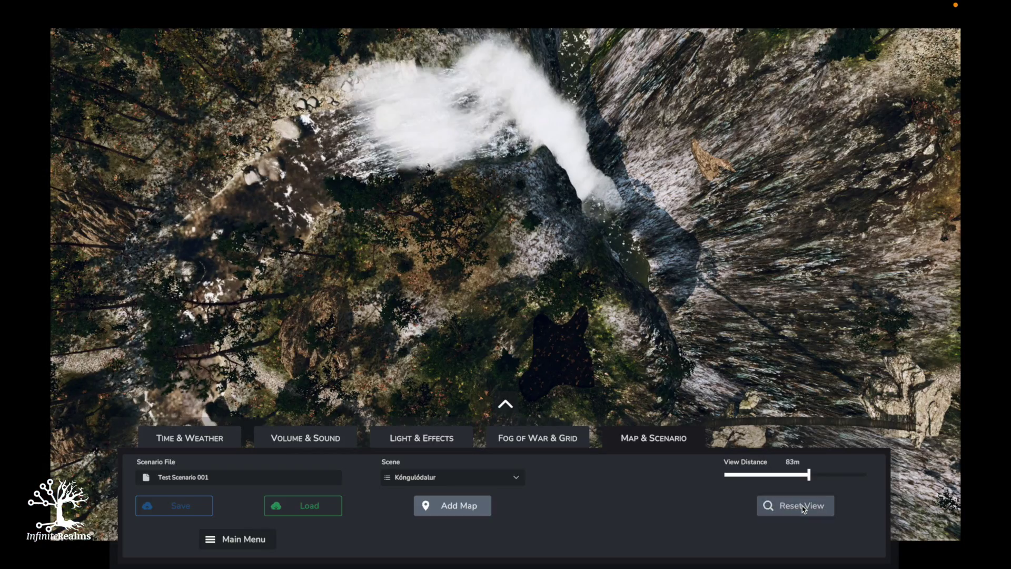
left_click(802, 507)
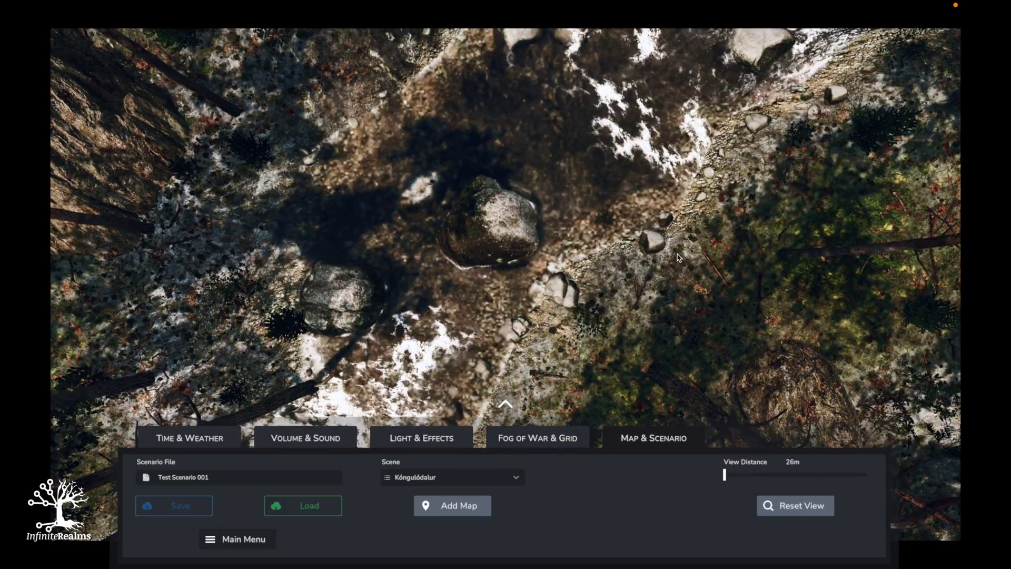
left_click_drag(676, 257, 479, 294)
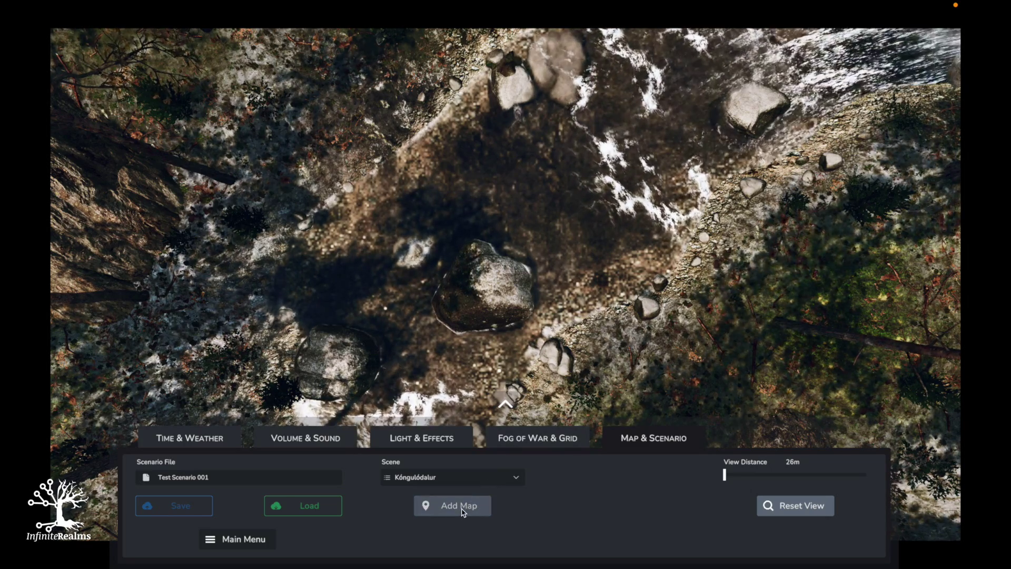
Add a Legacy Map to the scenario and load the video battlemap Red_rocks_encounter_day_gridless.m4v into it.
left_click(462, 507)
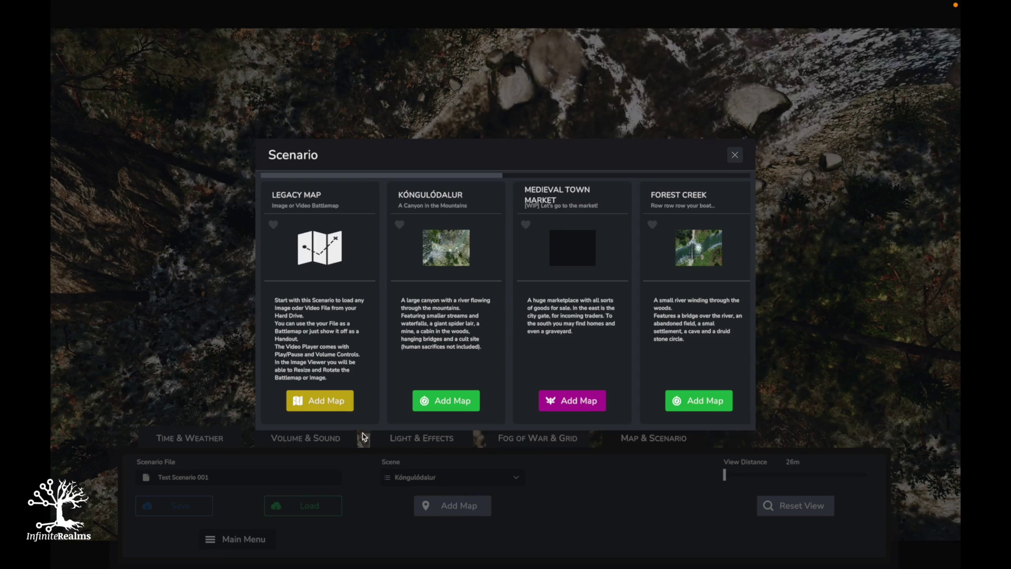
left_click(338, 406)
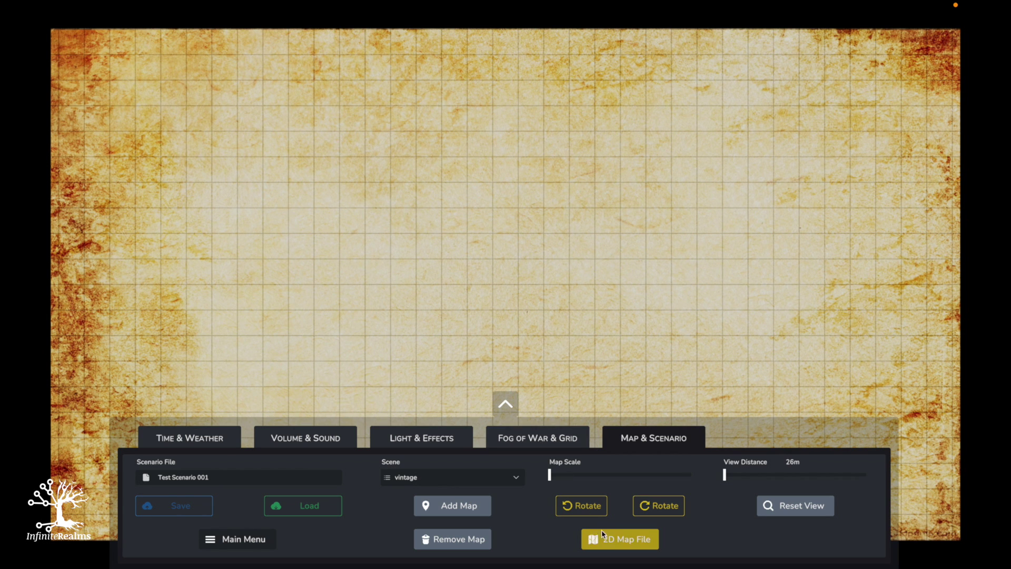
left_click(615, 542)
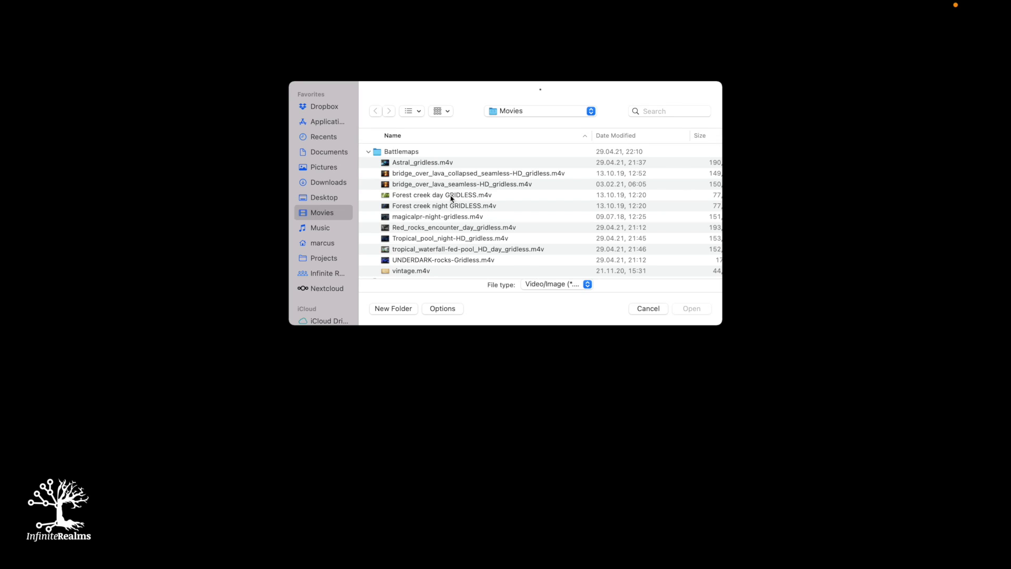
left_click(439, 227)
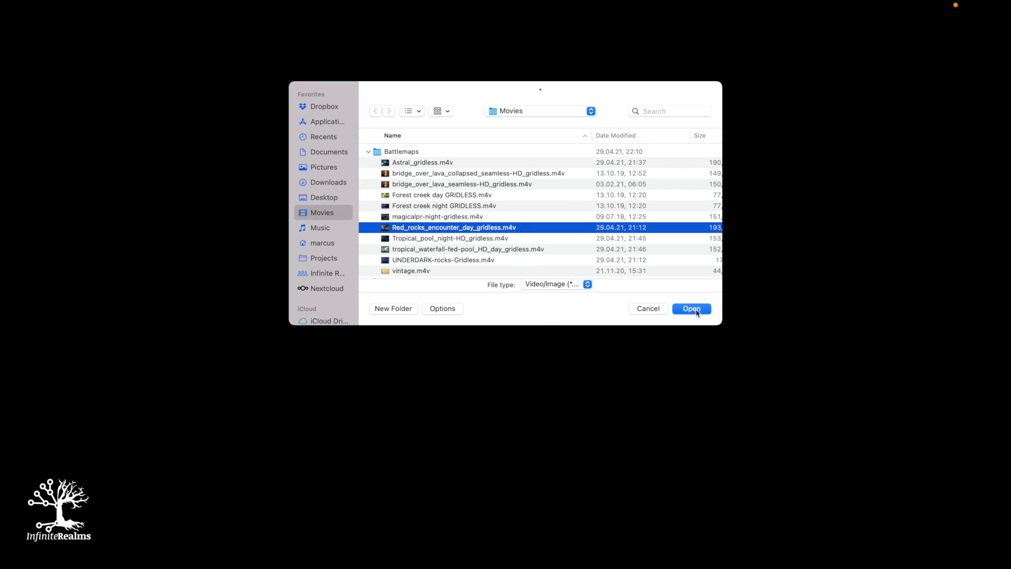
left_click(694, 309)
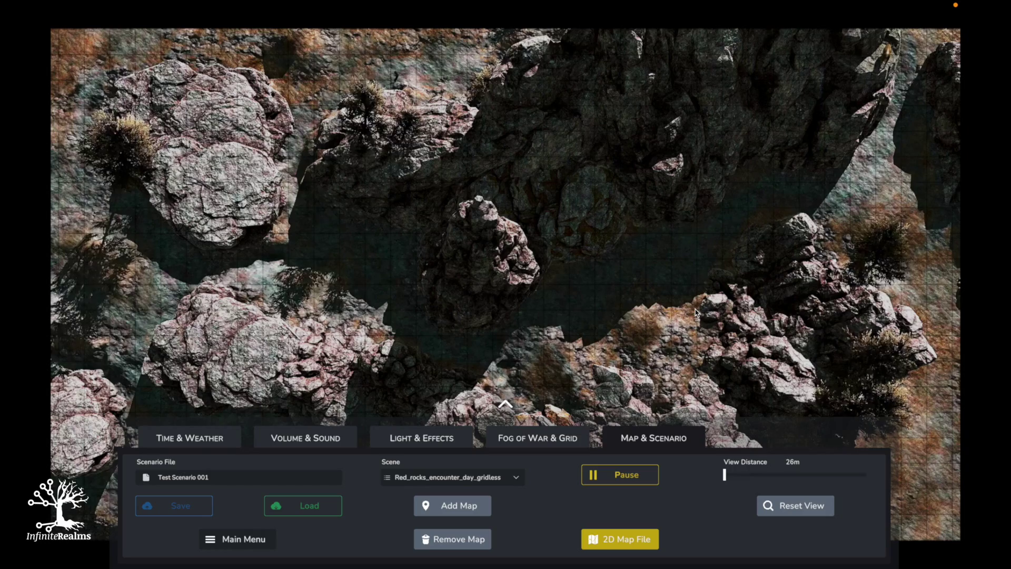
Look over the volume and sound settings, including the video volume, and return to the map settings.
left_click(331, 437)
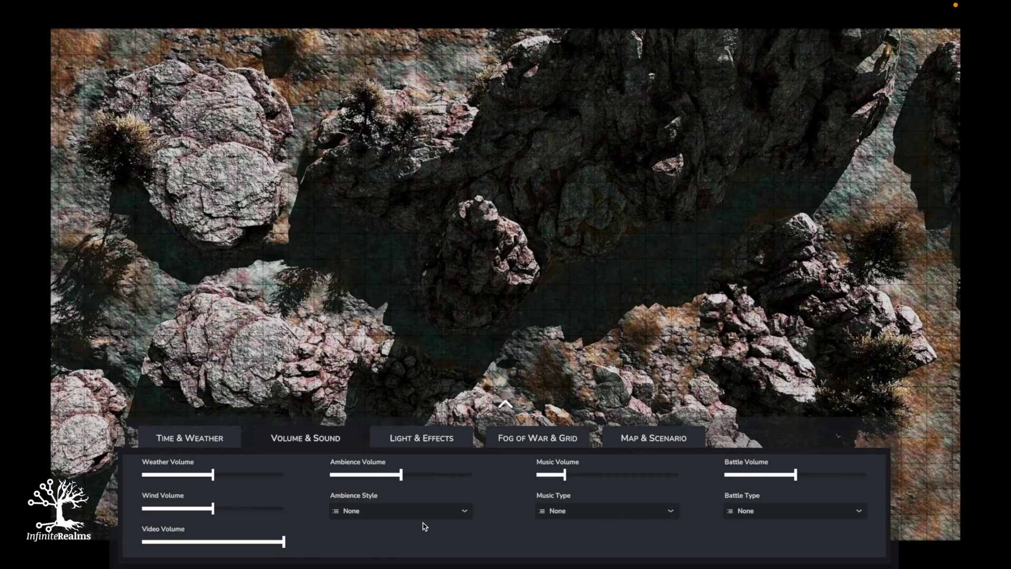
left_click(674, 436)
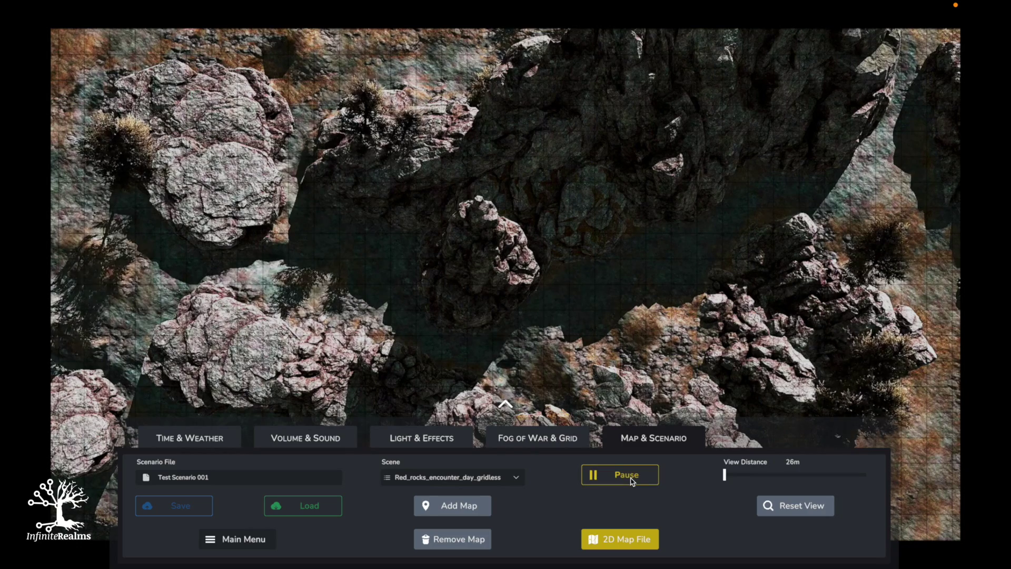
Add another Legacy Map and load the image level01.jpg from the Pictures folder into it.
left_click(450, 505)
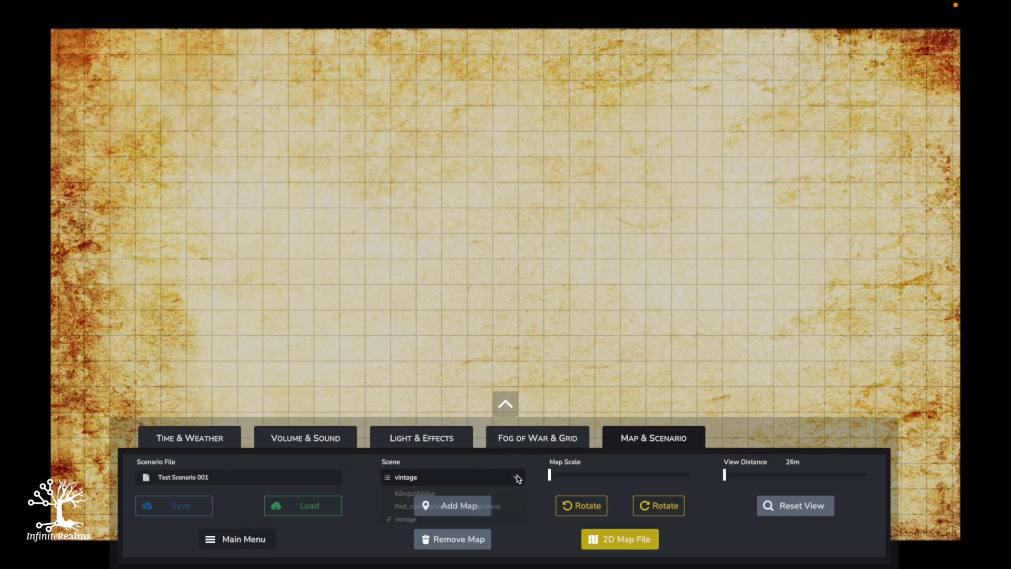
left_click(515, 479)
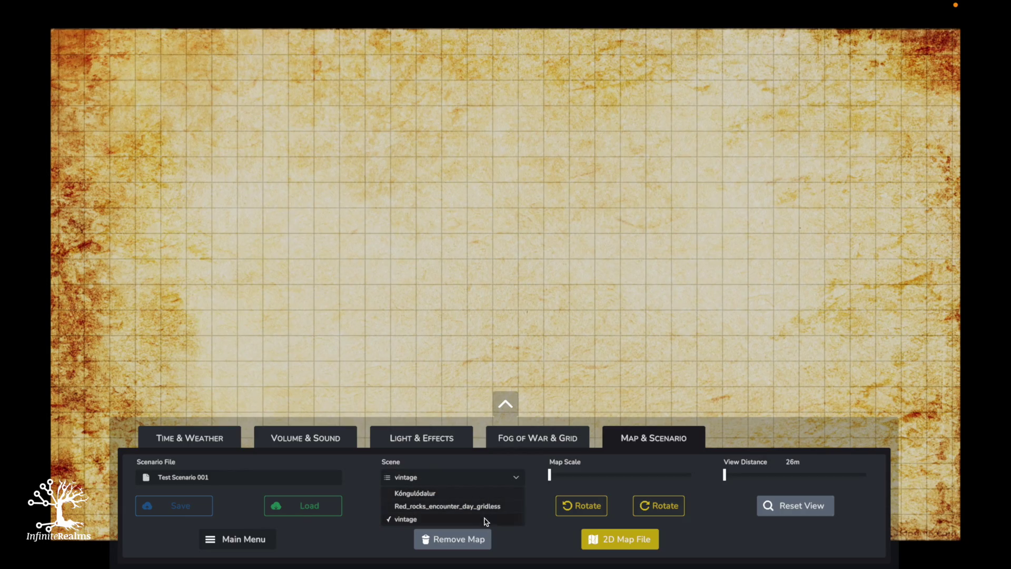
left_click(539, 510)
left_click(629, 543)
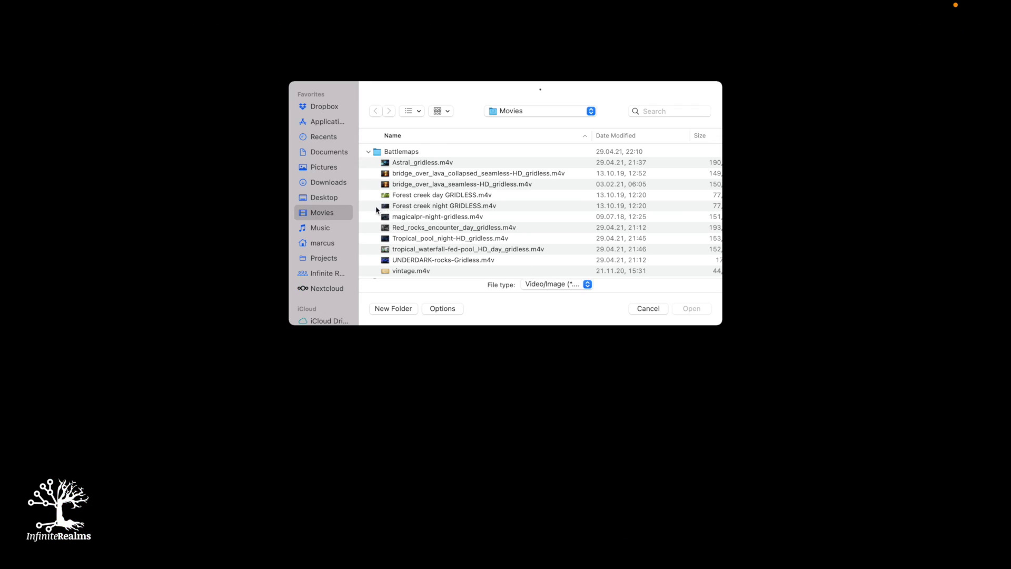
left_click(322, 168)
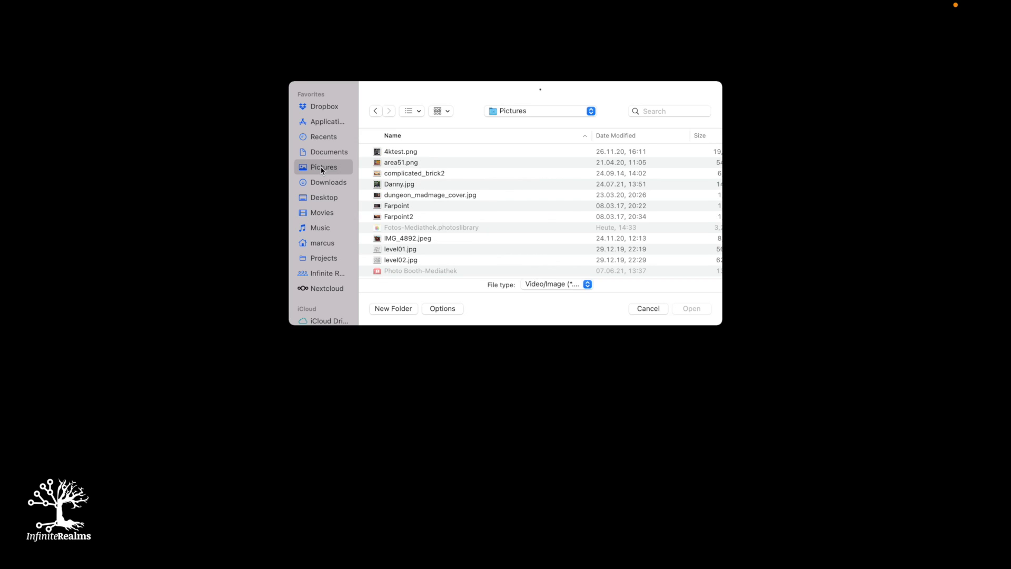
left_click(411, 251)
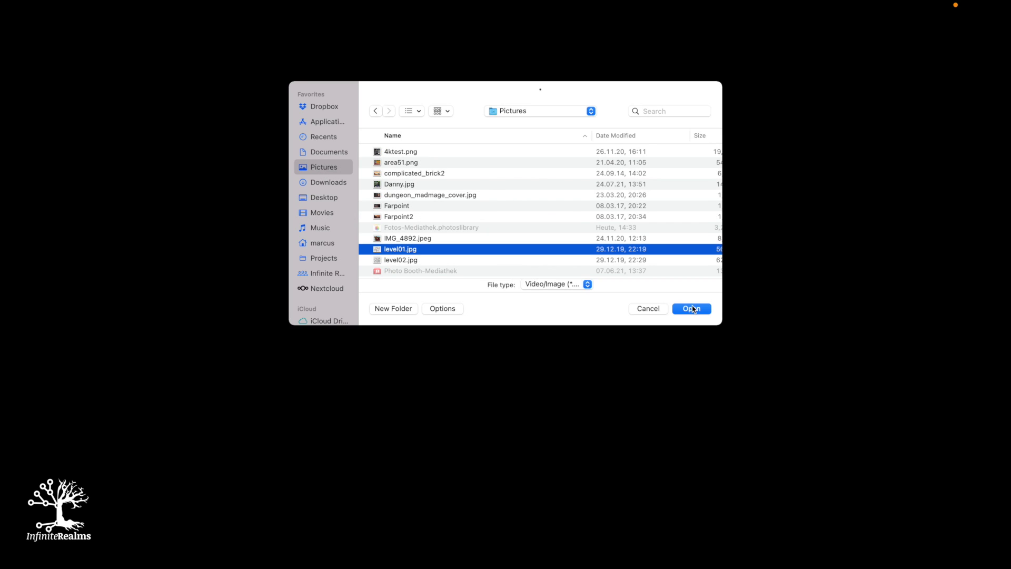
left_click(692, 310)
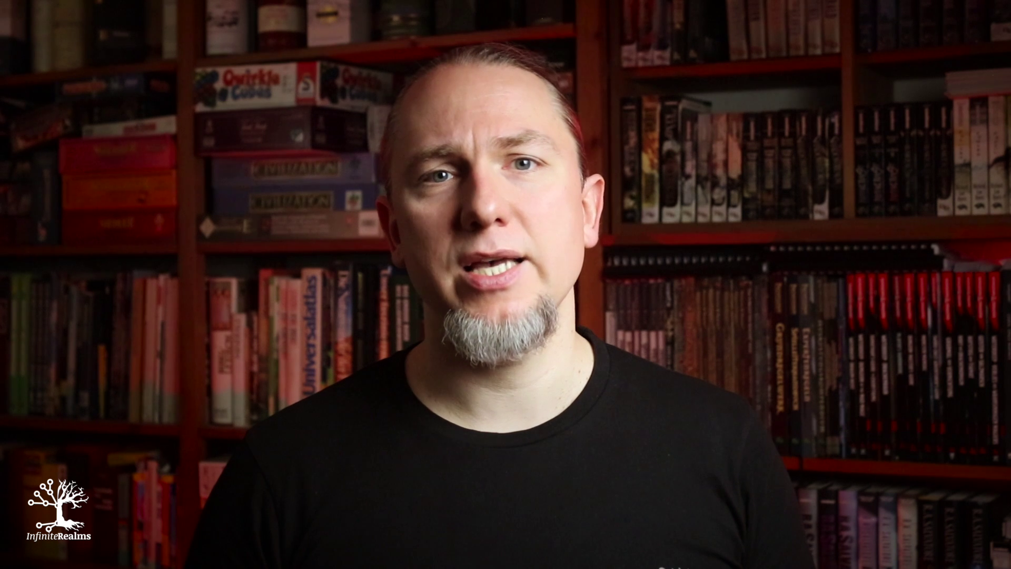
Turn off the grid overlay on the level01 map.
left_click(521, 438)
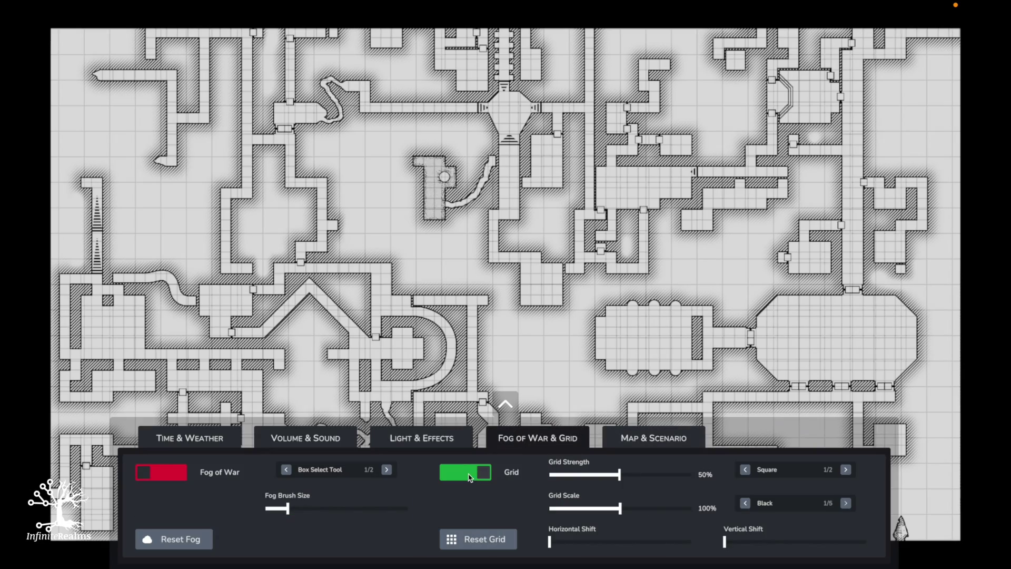
left_click(463, 475)
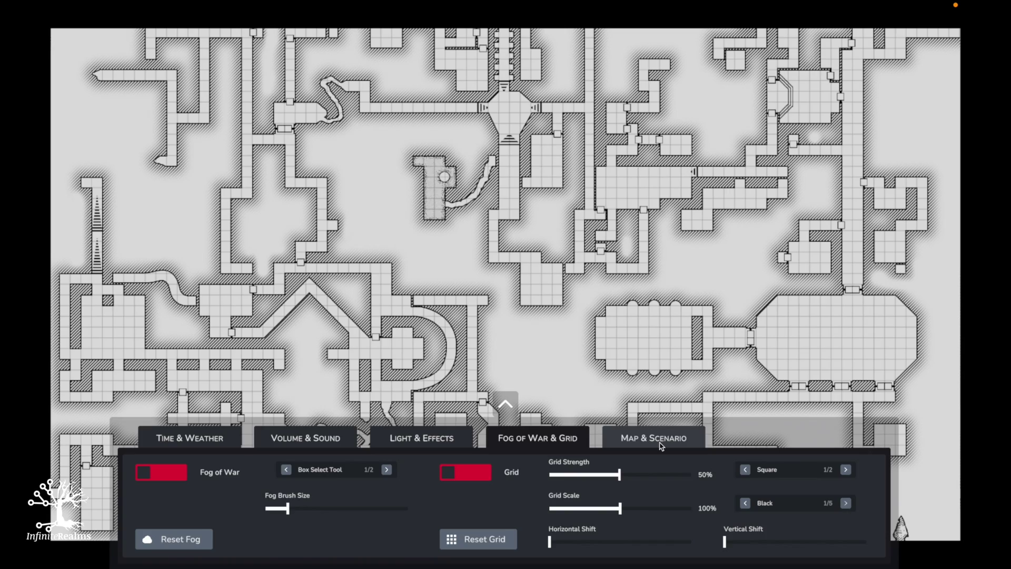
Increase the level01 map's scale to about 85% of its range and raise the view distance to 121 m.
left_click(661, 445)
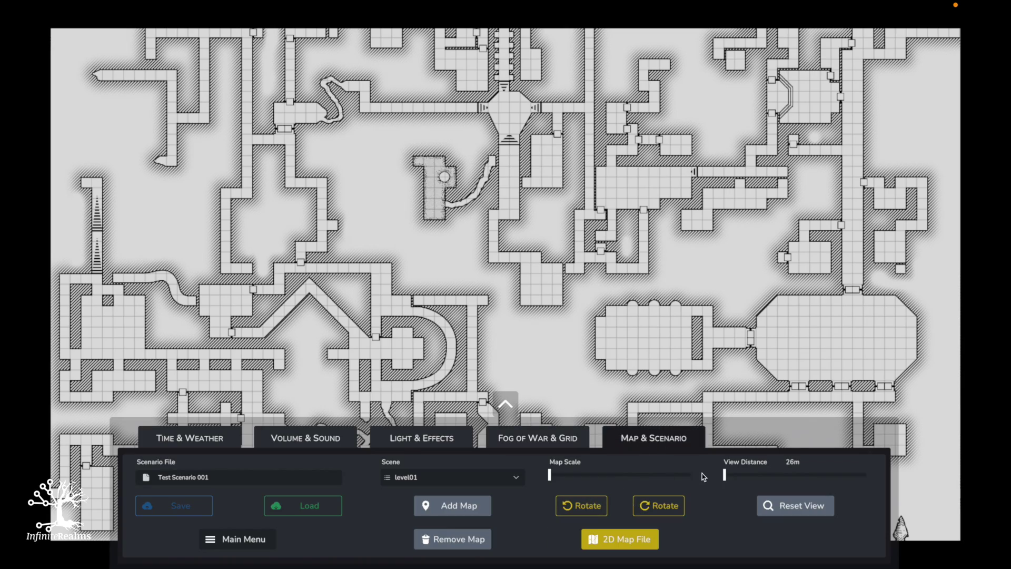
left_click_drag(551, 476, 661, 477)
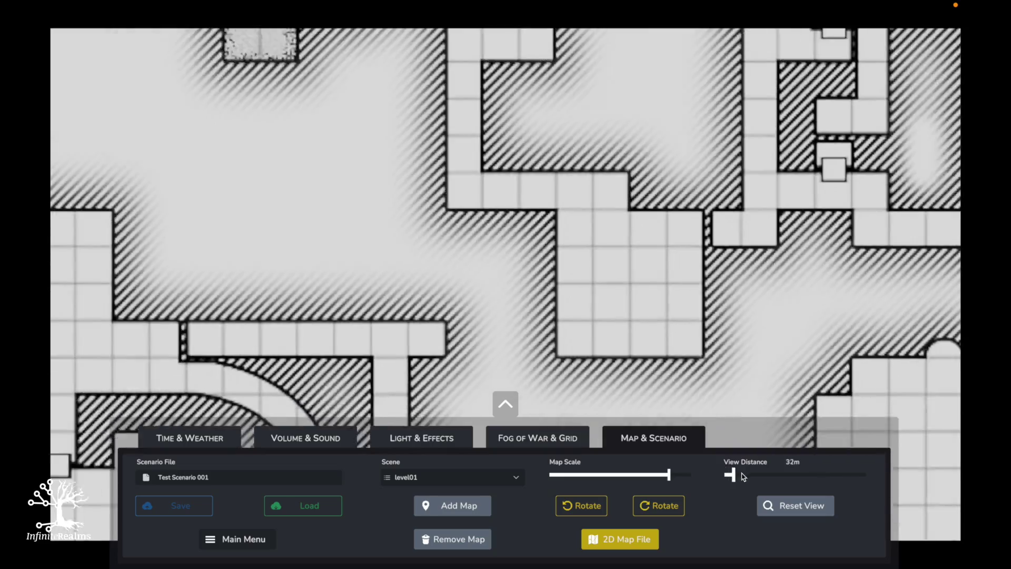
left_click_drag(733, 477, 867, 494)
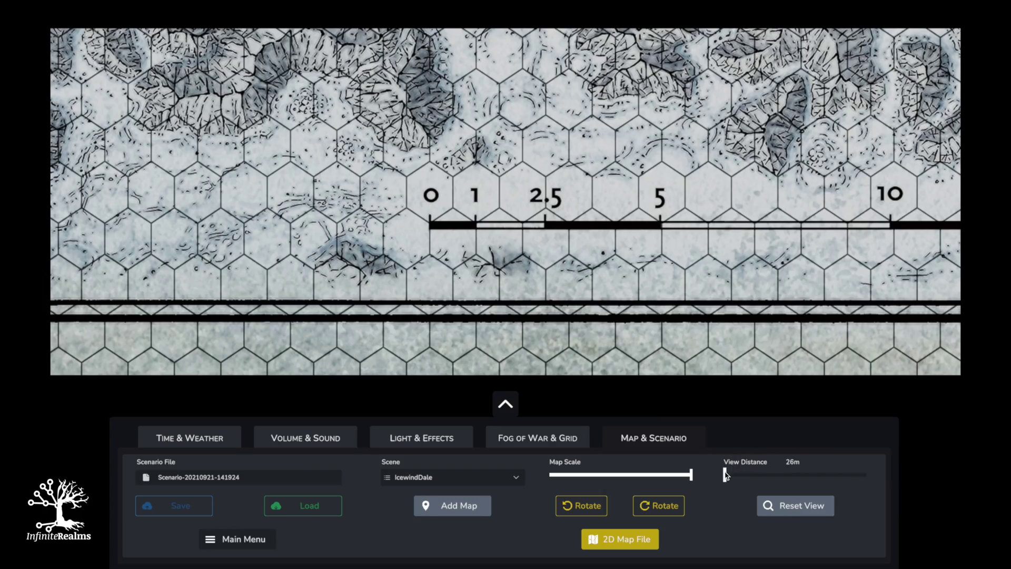
left_click_drag(726, 474, 854, 478)
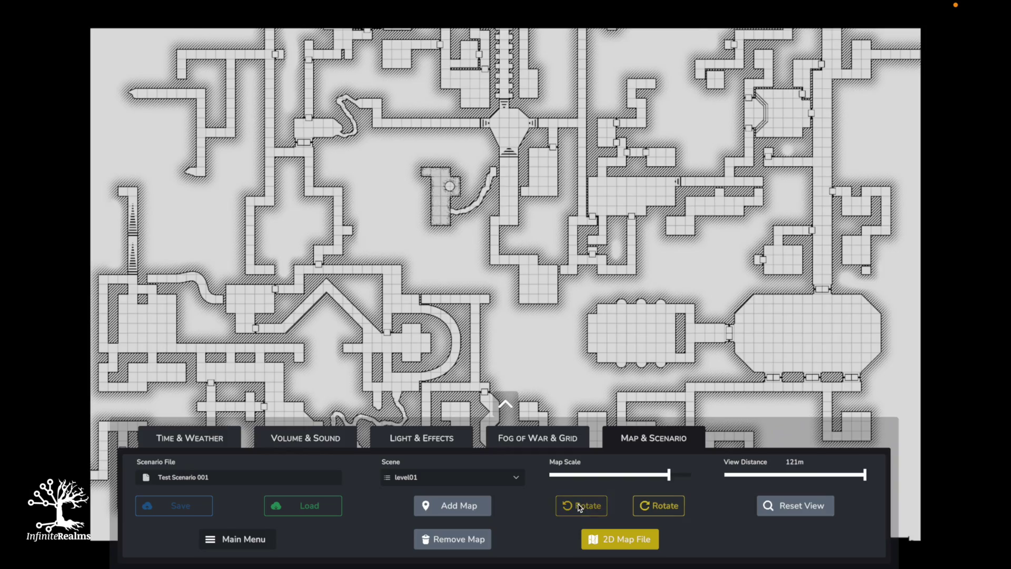
Rotate the level01 map counterclockwise by three quarter turns.
left_click(579, 507)
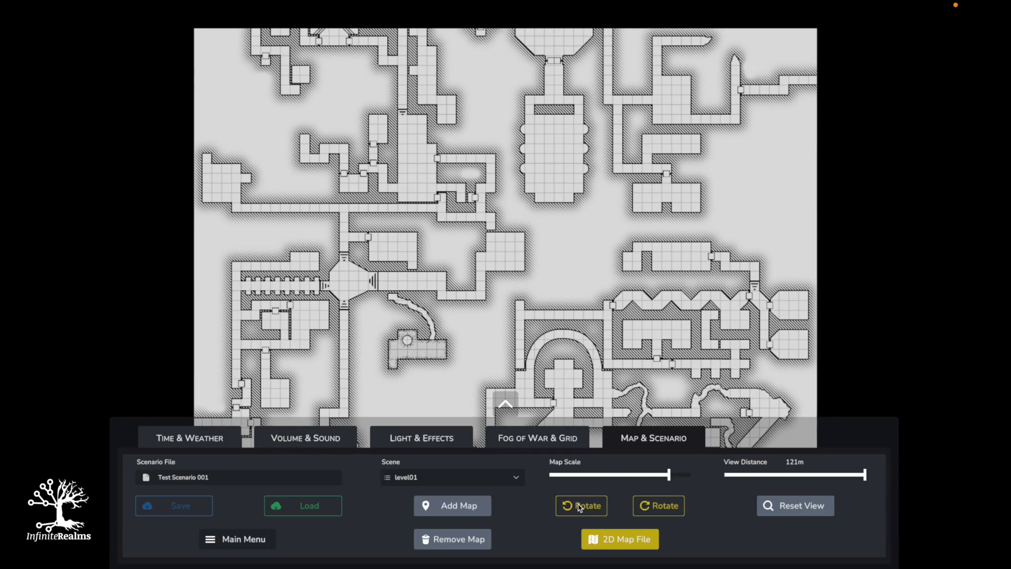
left_click(580, 507)
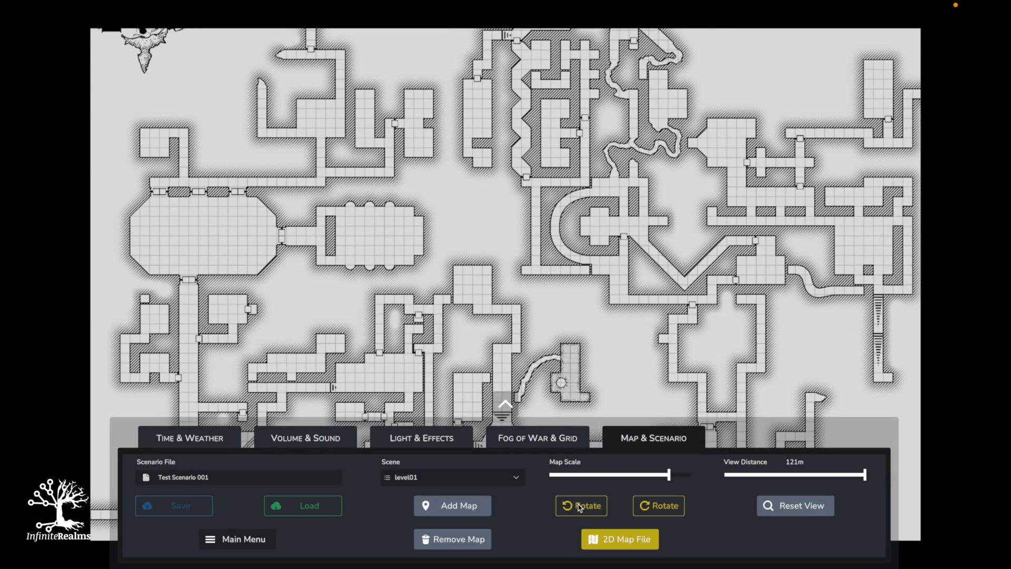
left_click(579, 506)
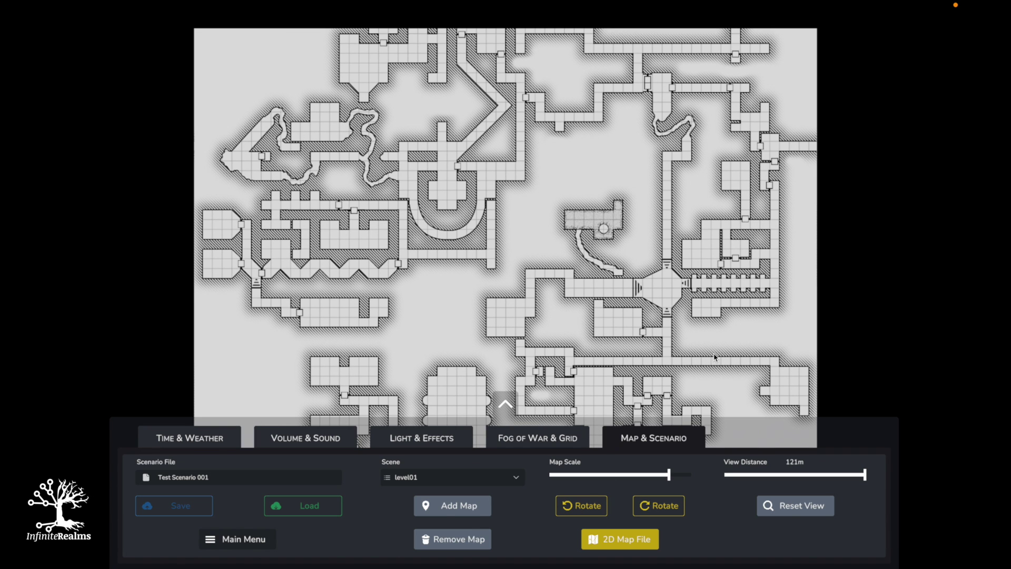
Rotate the level01 map back clockwise by two quarter turns and reduce the view distance to 26 m.
scroll(714, 357, "down", 3)
key("s")
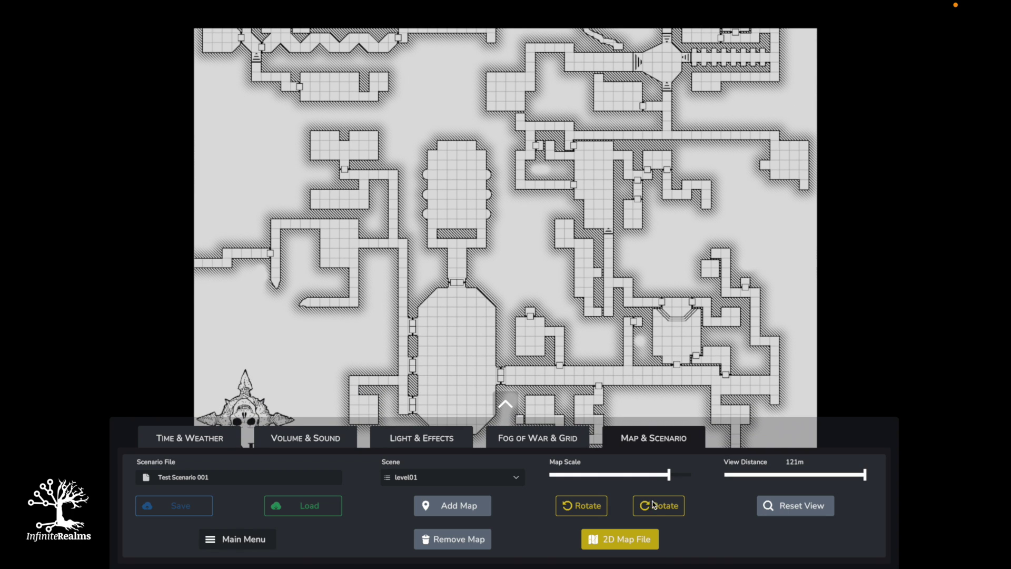
left_click(653, 501)
key("w")
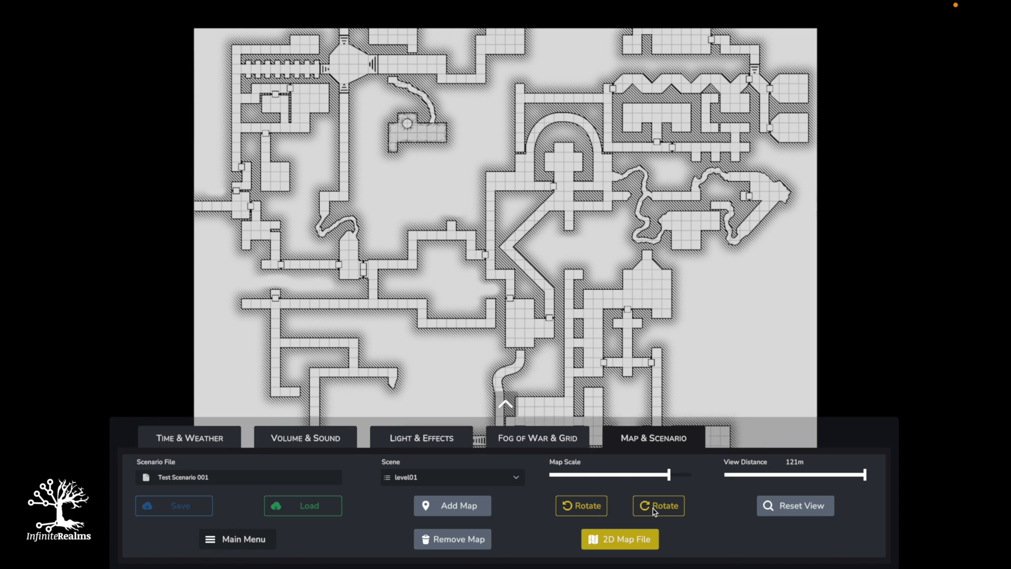
key("w")
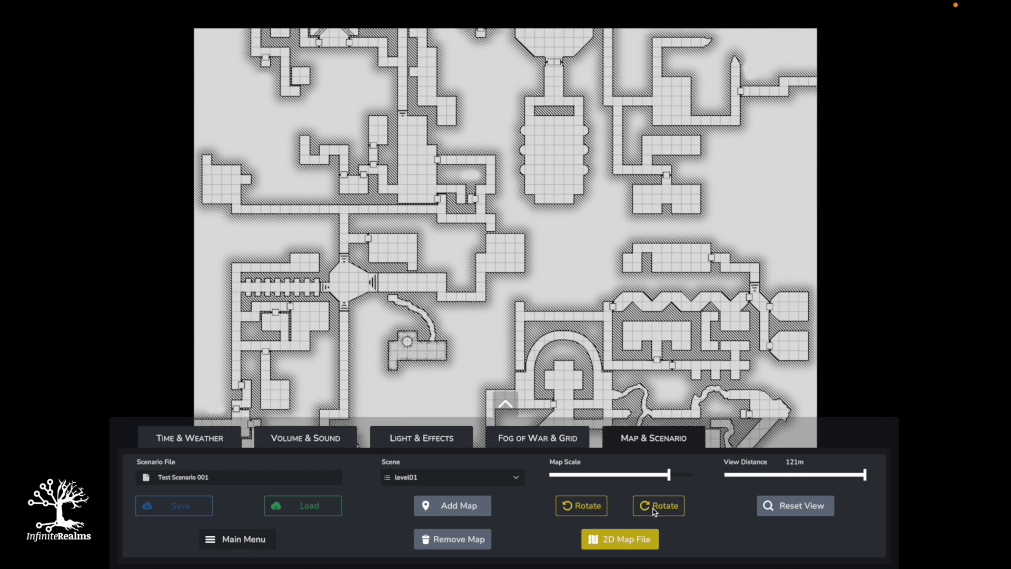
key("w")
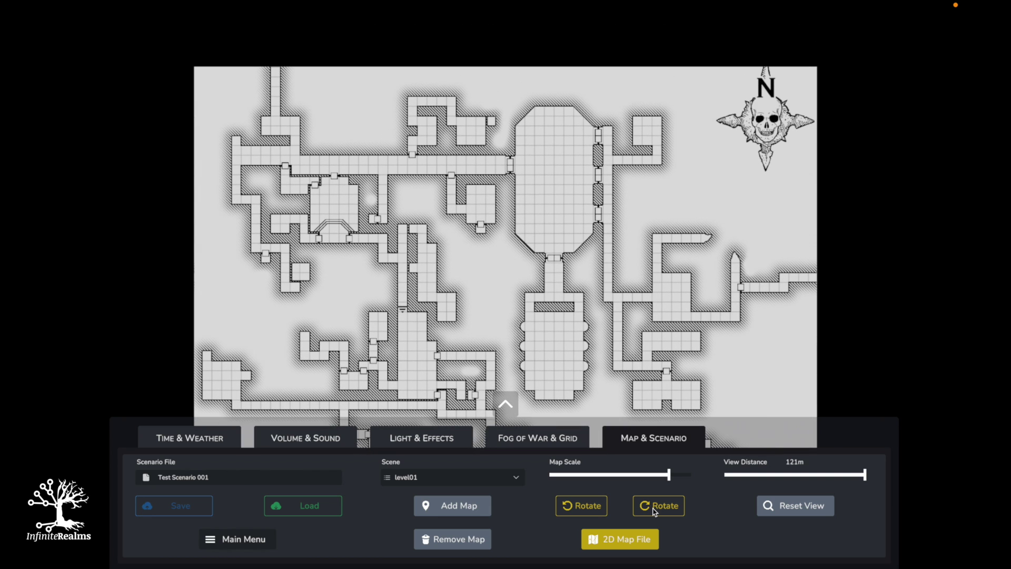
left_click_drag(865, 478, 722, 473)
key("d")
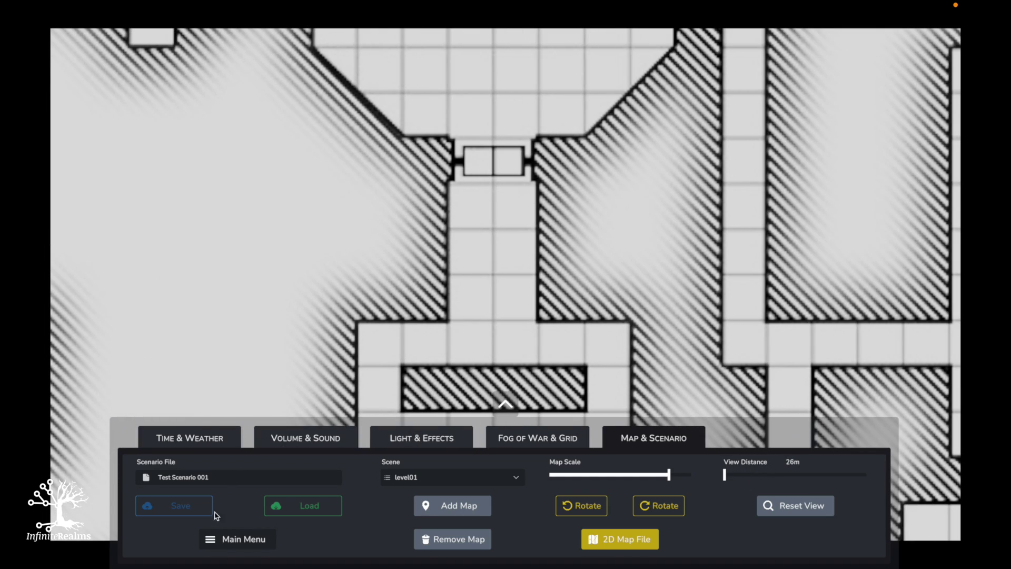
Save the scenario while returning to the main menu and open the list of saved scenarios for restoring.
left_click(231, 544)
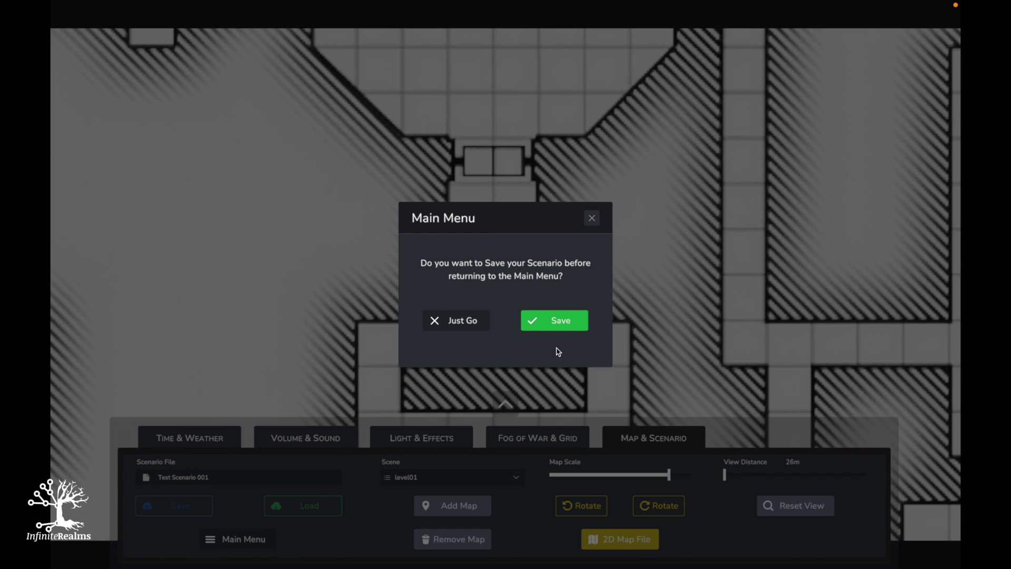
left_click(571, 328)
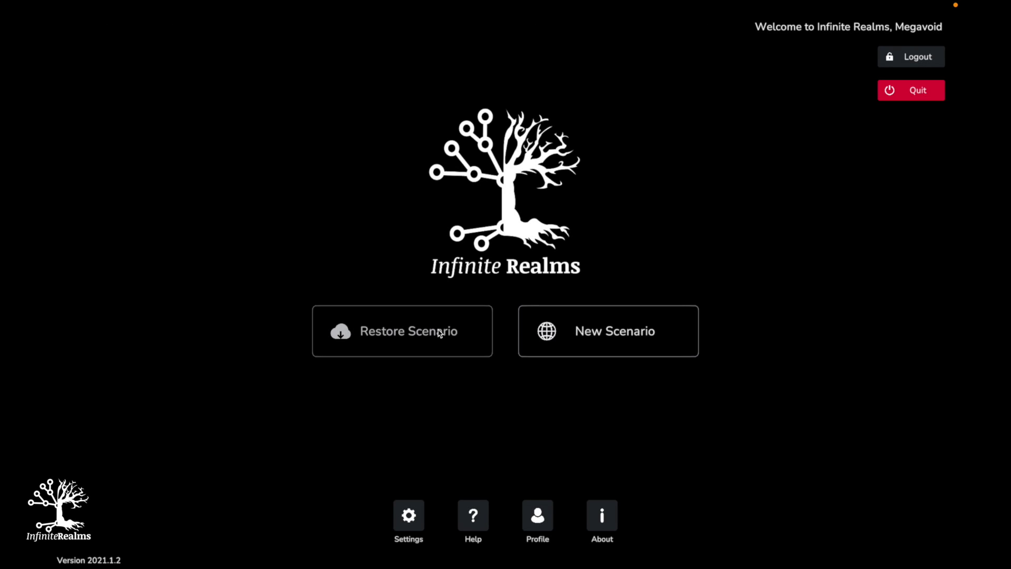
left_click(439, 333)
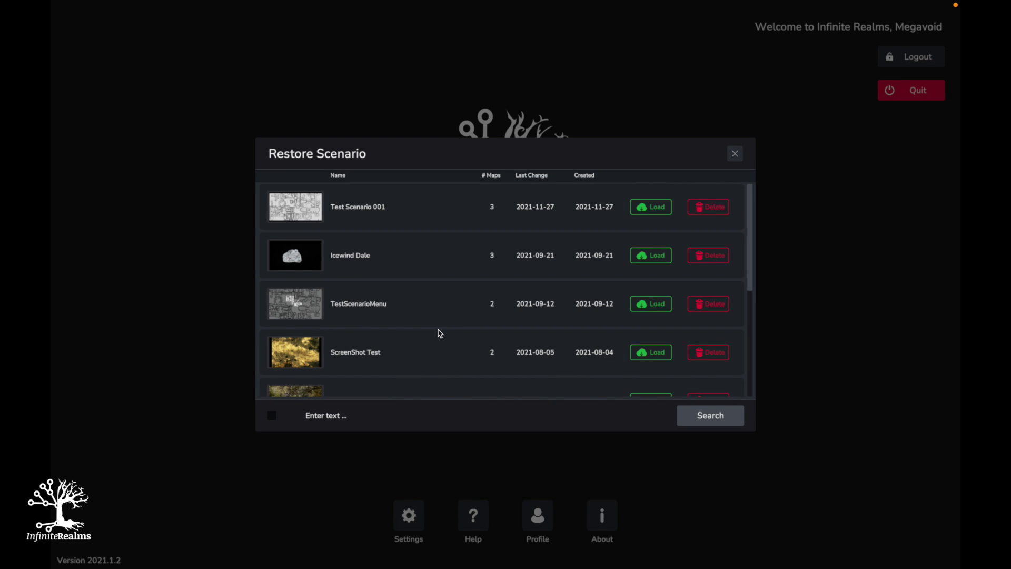